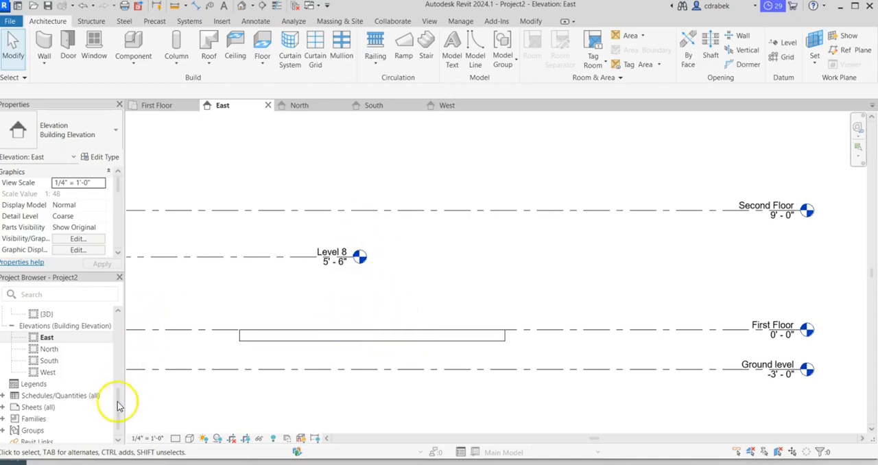
# - Open the First Floor plan view and bring the whole floor slab into close view
pyautogui.moveTo(117, 392); pyautogui.dragTo(102, 334)
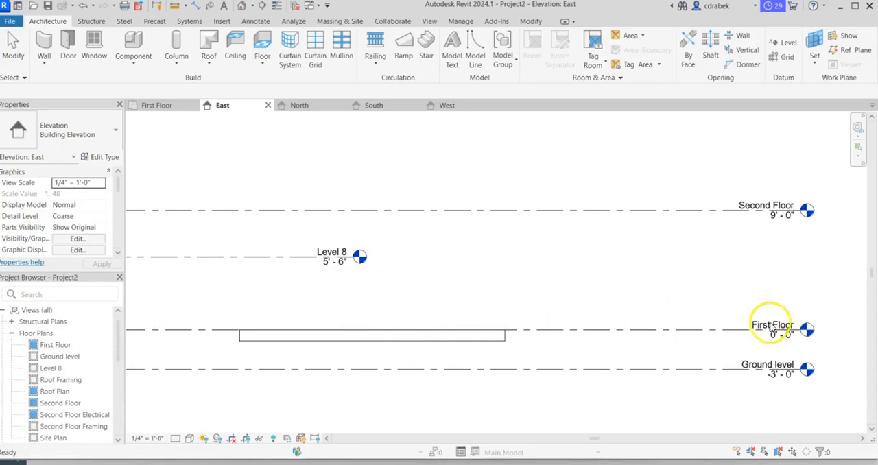
pyautogui.click(60, 346)
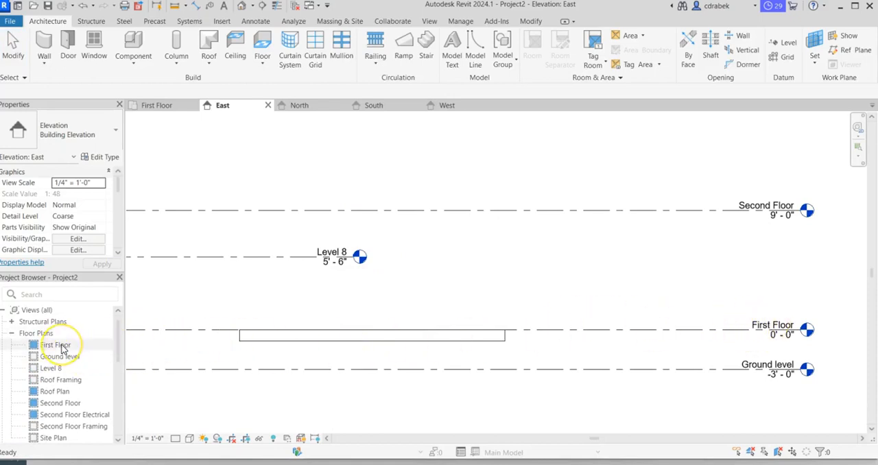
pyautogui.doubleClick(60, 346)
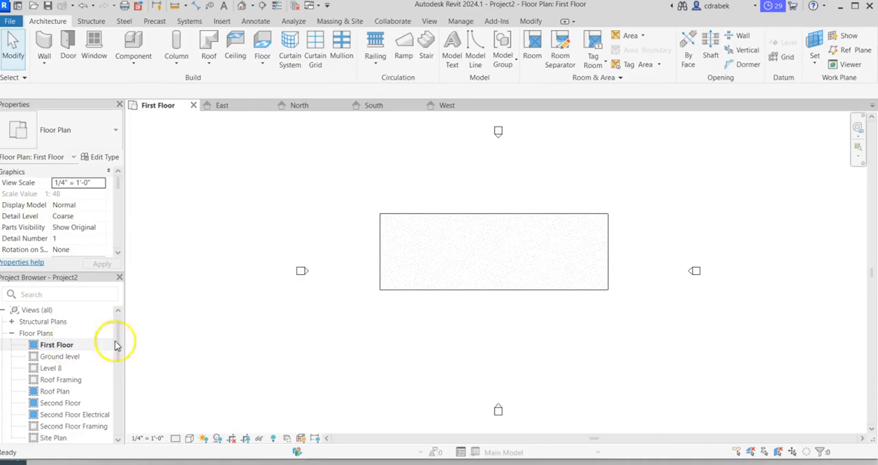
pyautogui.scroll(3, 501, 328)
pyautogui.moveTo(503, 323); pyautogui.dragTo(467, 371, button='middle')
pyautogui.scroll(2, 467, 371)
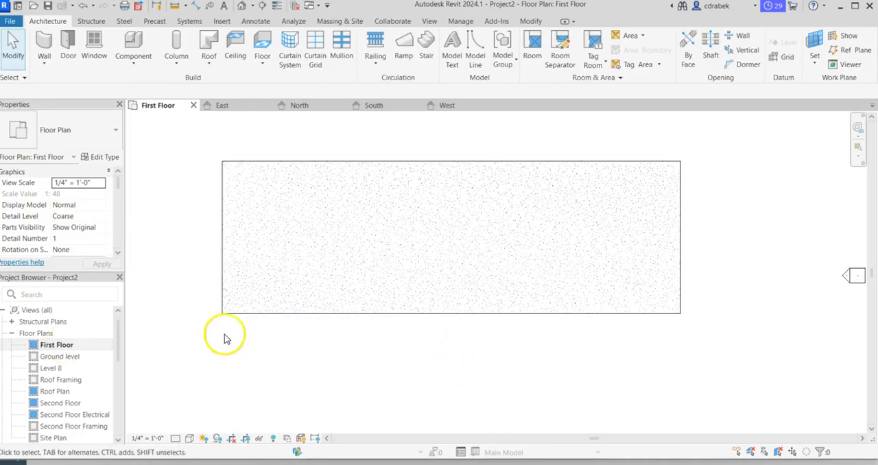
# - Start an architectural wall using the Basic Wall type Generic - 6"
pyautogui.click(45, 43)
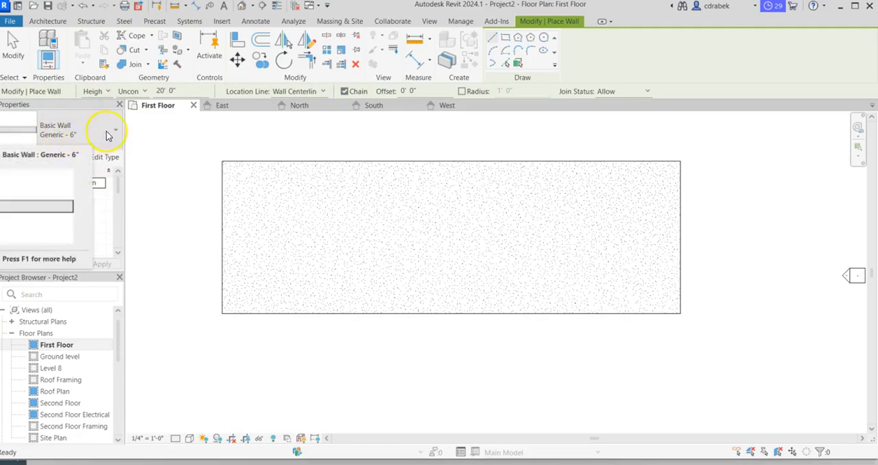
pyautogui.click(108, 130)
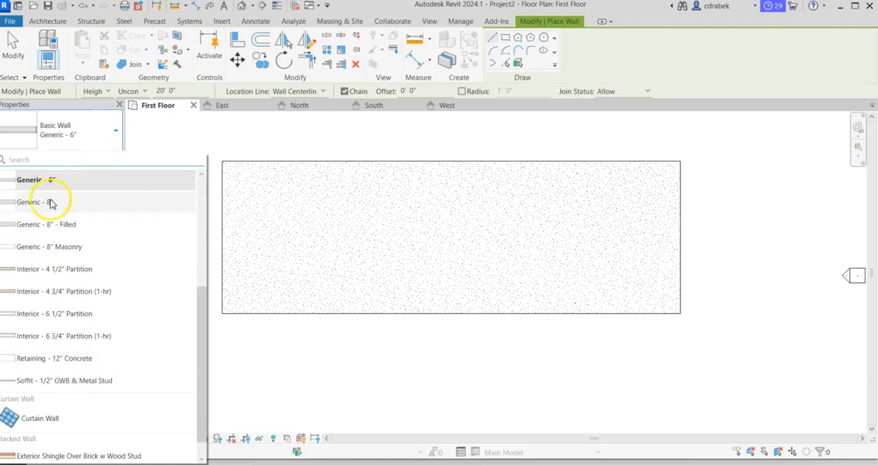
pyautogui.click(40, 179)
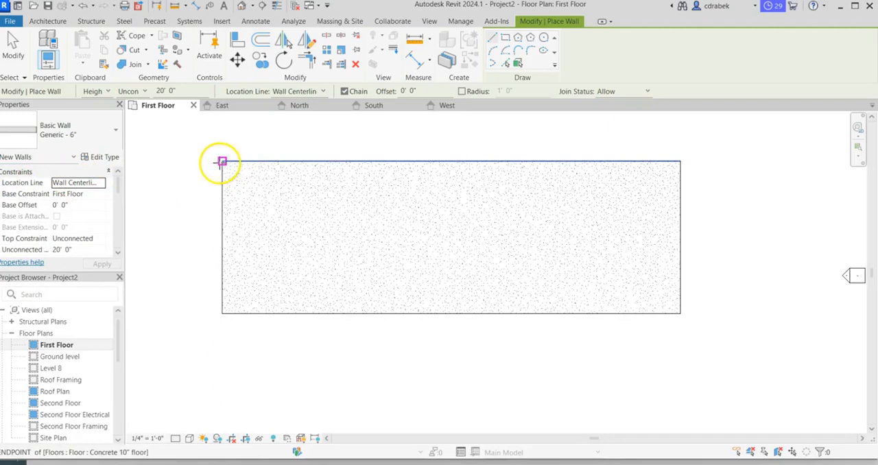
pyautogui.scroll(5, 223, 160)
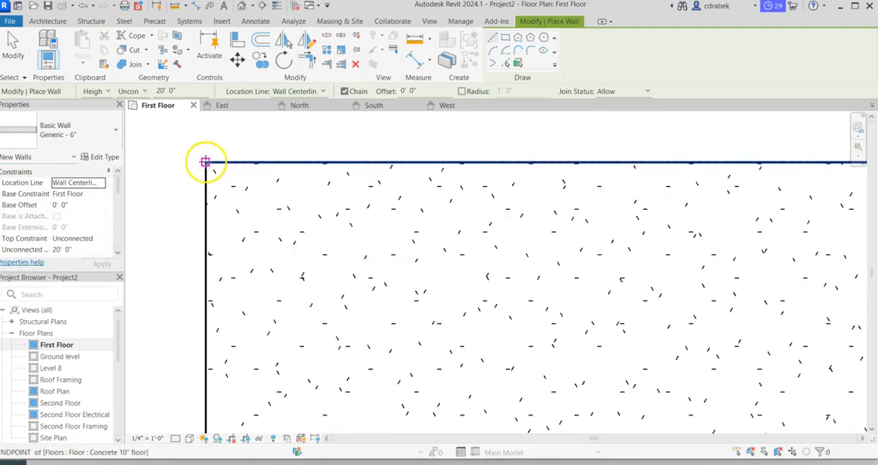
pyautogui.click(205, 161)
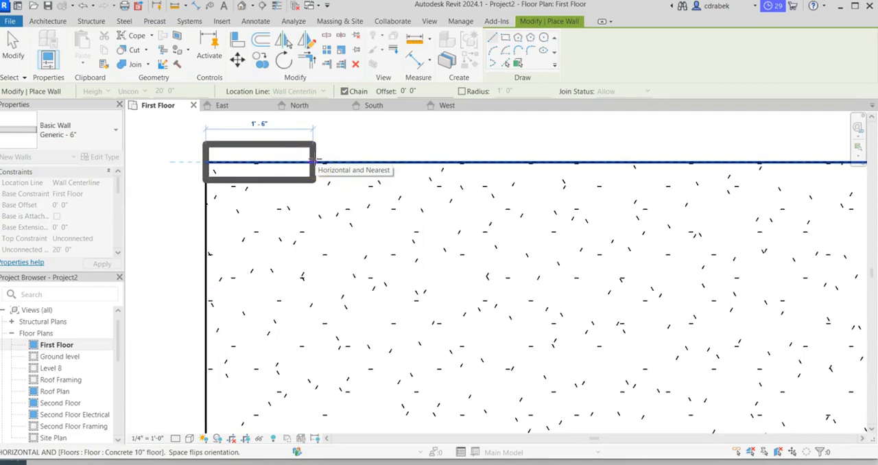
pyautogui.press('Escape')
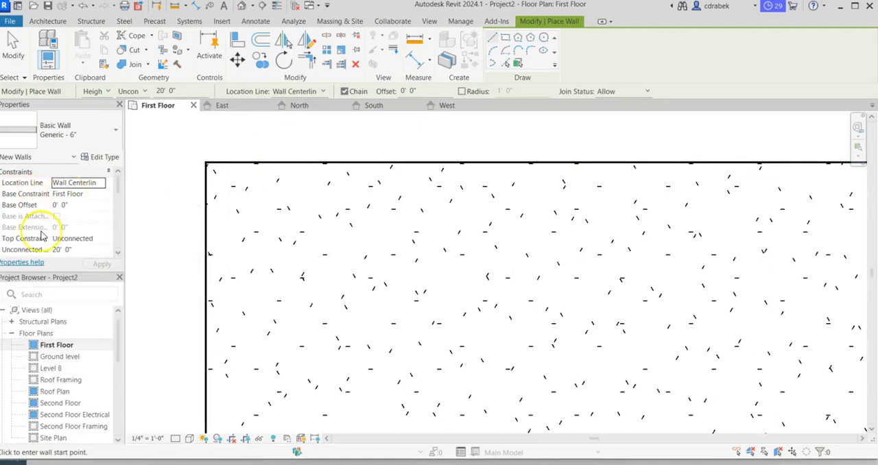
# - Set the new walls' top constraint to Up to level: Second Floor
pyautogui.click(101, 238)
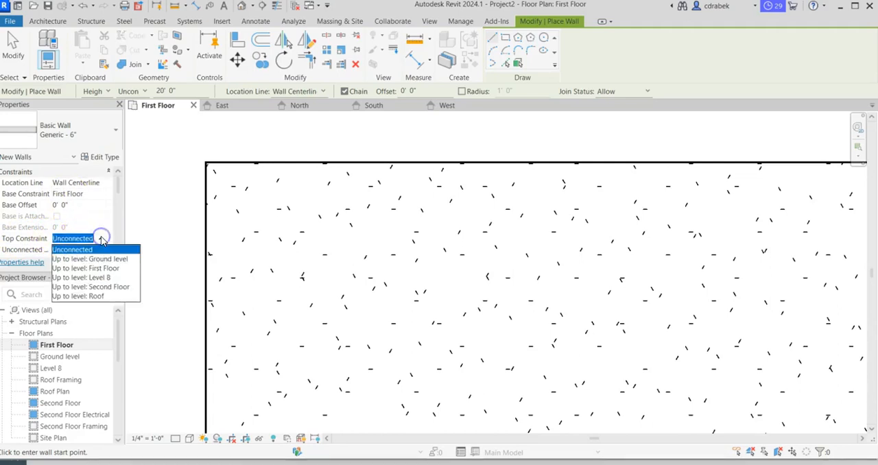
pyautogui.click(91, 287)
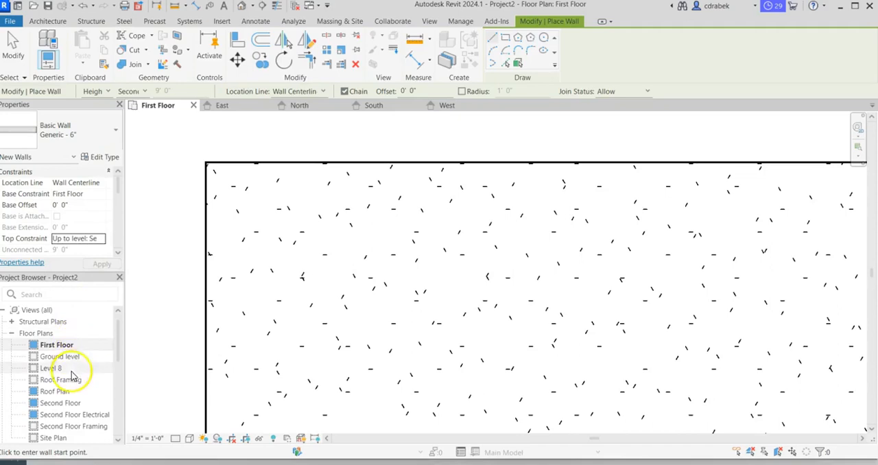
pyautogui.scroll(-2, 72, 380)
pyautogui.scroll(2, 72, 381)
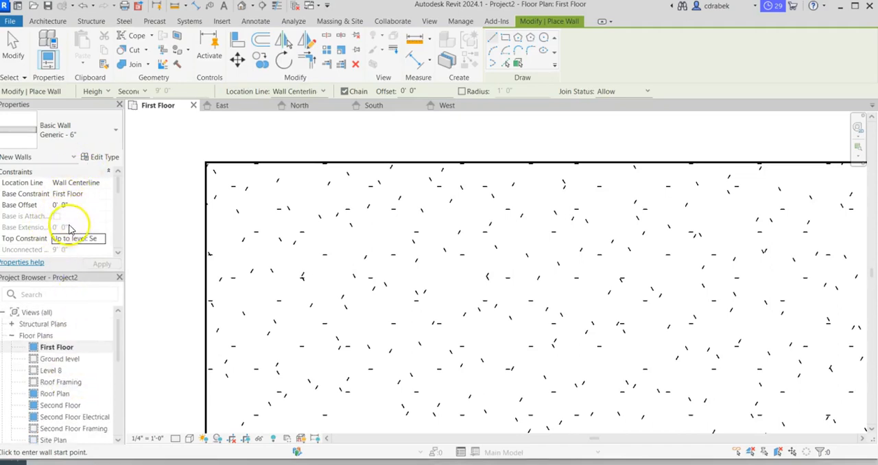
# - Try the Core Face: Exterior location line by starting a wall at the slab's upper-left corner
pyautogui.click(106, 184)
pyautogui.click(100, 183)
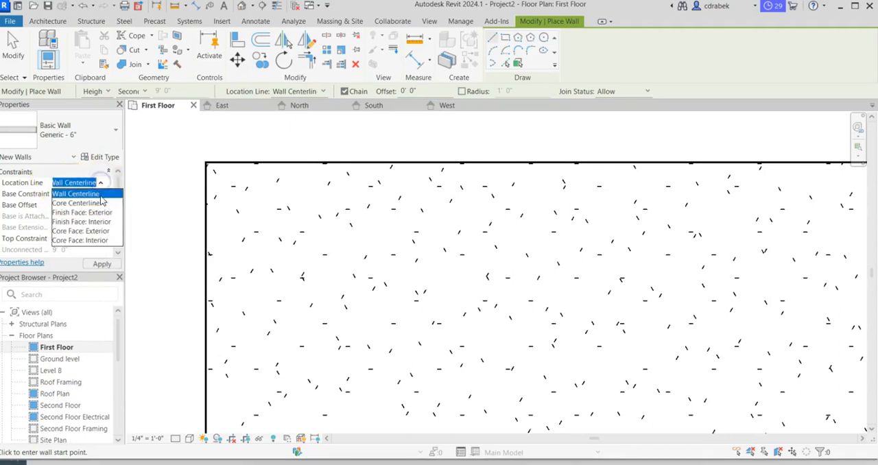
pyautogui.click(93, 231)
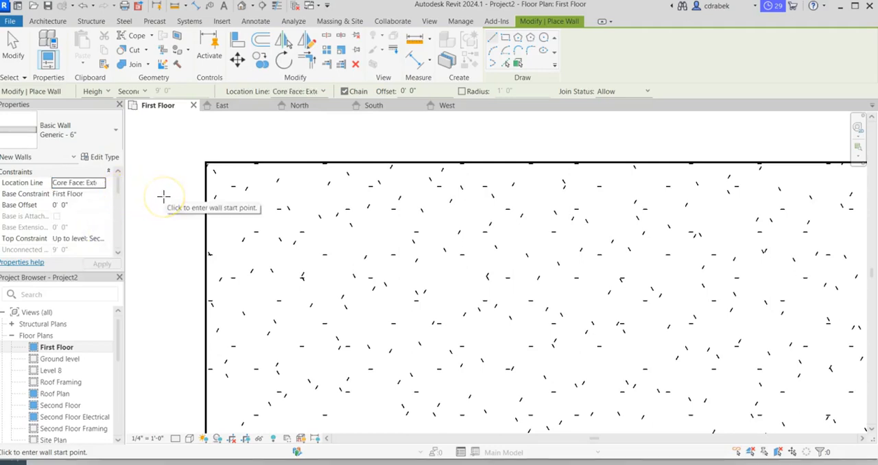
pyautogui.click(206, 162)
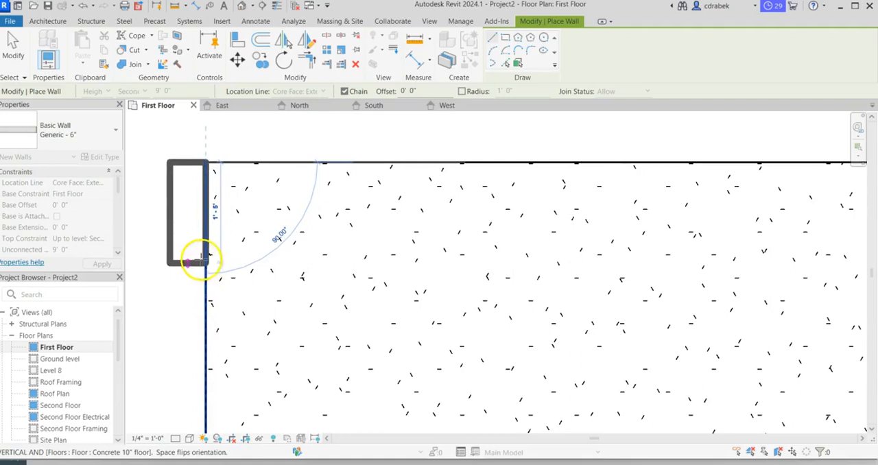
pyautogui.press('Escape')
# - Set the new walls' location line to Core Face: Interior
pyautogui.click(96, 182)
pyautogui.click(97, 183)
pyautogui.click(100, 183)
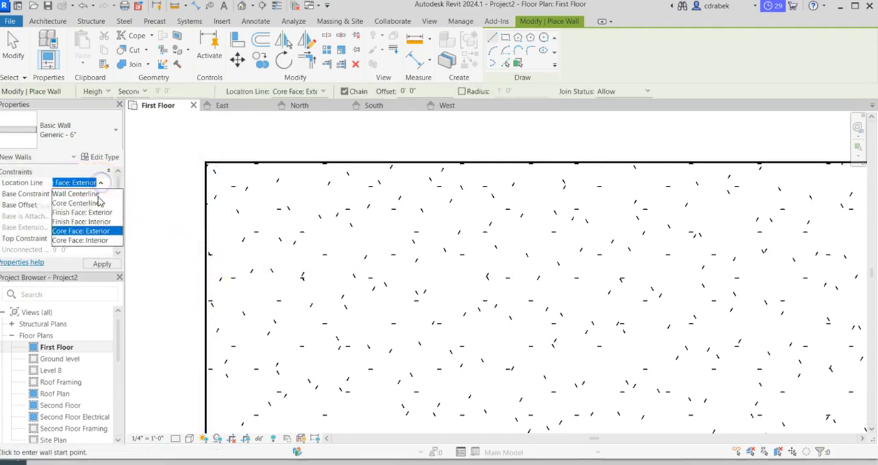
pyautogui.click(101, 241)
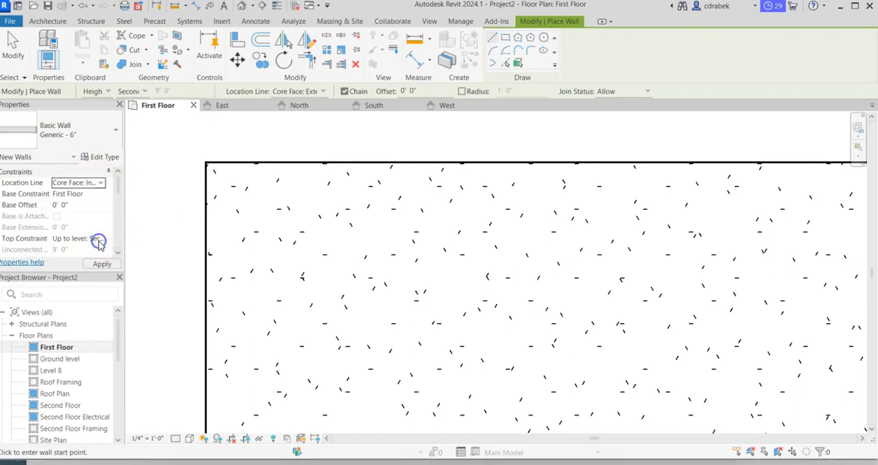
# - Draw four chained walls around the slab perimeter, counterclockwise from the upper-left corner back to the start, and end the wall command
pyautogui.click(205, 161)
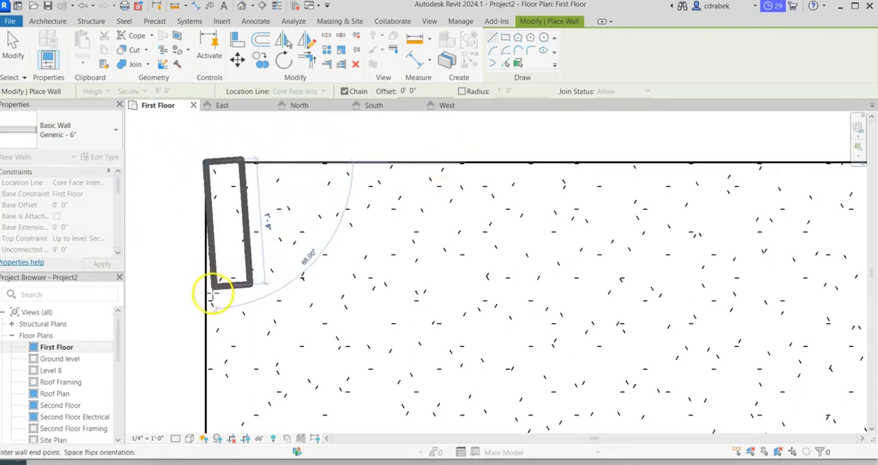
pyautogui.scroll(1, 253, 291)
pyautogui.scroll(1, 253, 291)
pyautogui.scroll(-3, 251, 290)
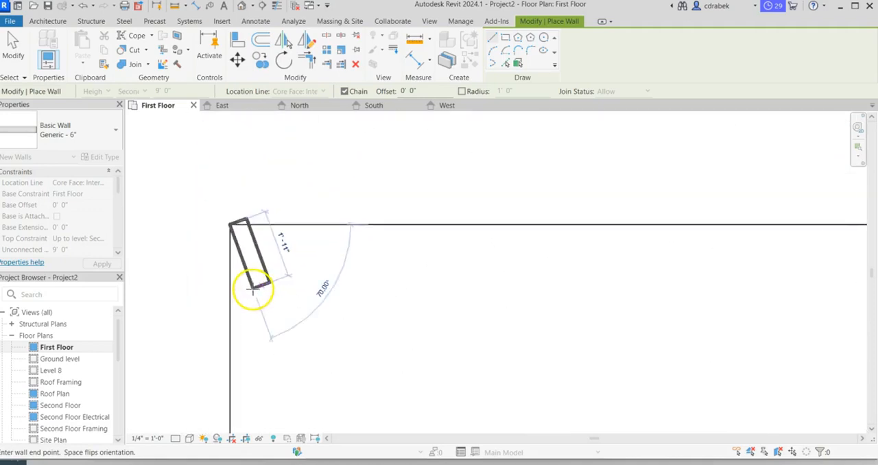
pyautogui.moveTo(328, 306); pyautogui.dragTo(272, 190, button='middle')
pyautogui.scroll(1, 277, 199)
pyautogui.scroll(-5, 280, 218)
pyautogui.moveTo(366, 245); pyautogui.dragTo(315, 245, button='middle')
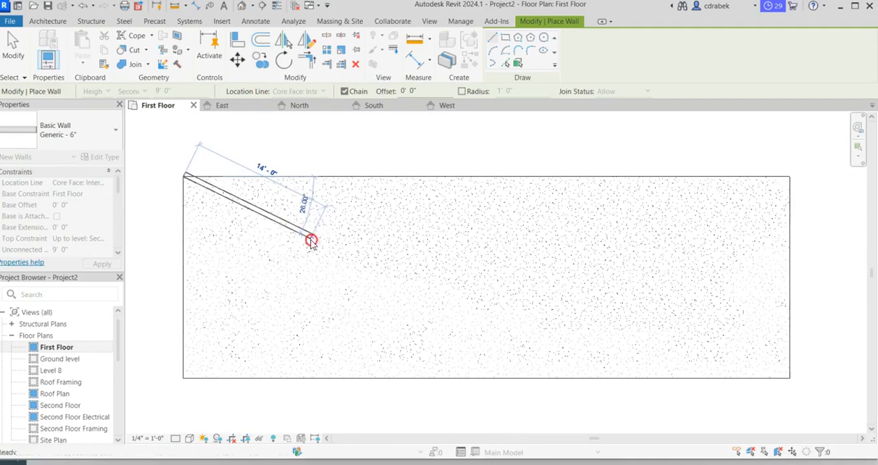
pyautogui.click(184, 376)
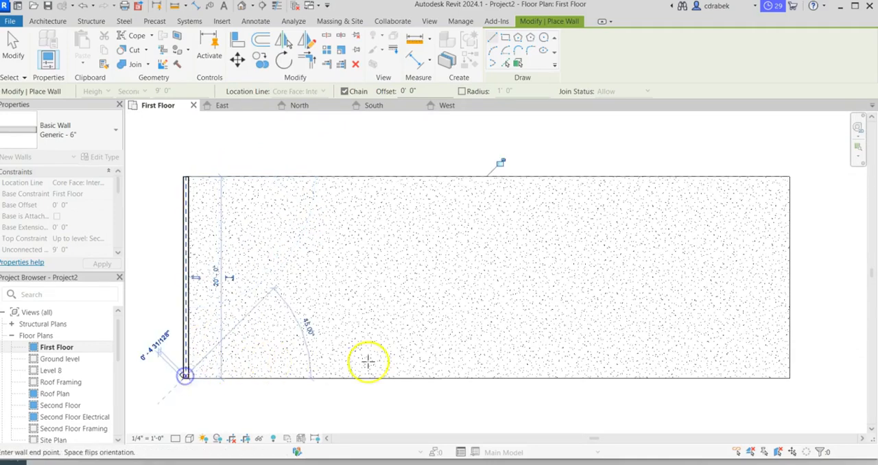
pyautogui.click(788, 376)
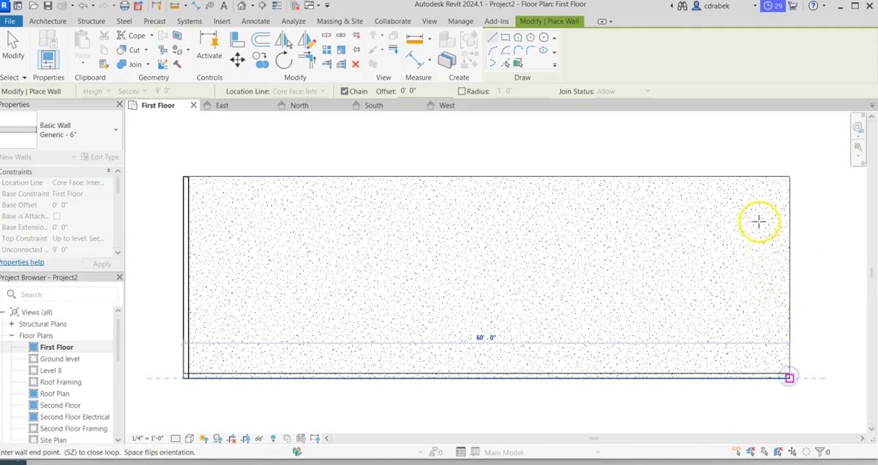
pyautogui.click(787, 178)
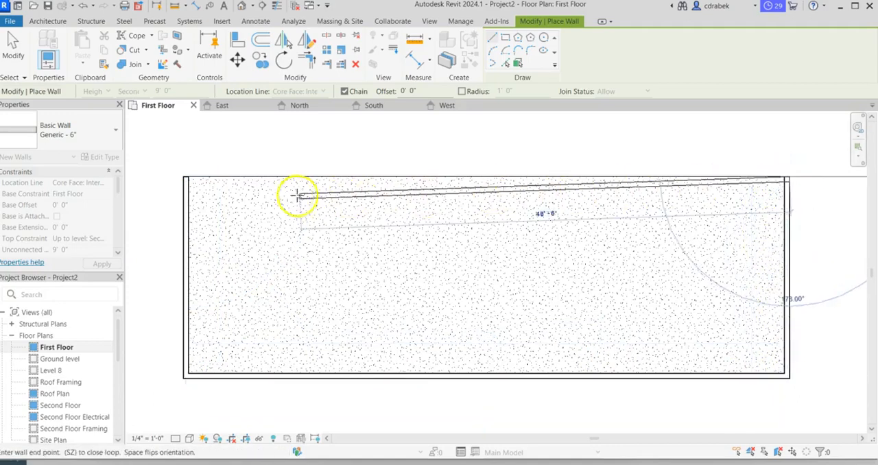
pyautogui.click(185, 179)
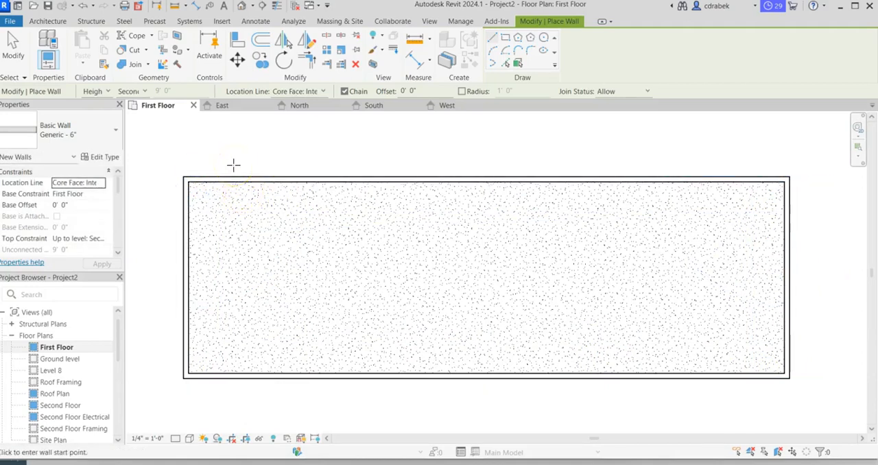
pyautogui.press('Escape')
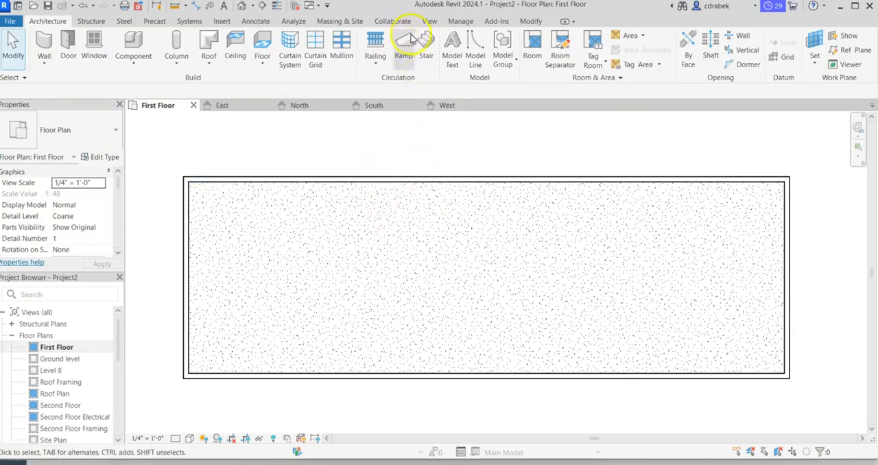
# - Open the default 3D view and look closely at the four walls on the slab
pyautogui.click(429, 22)
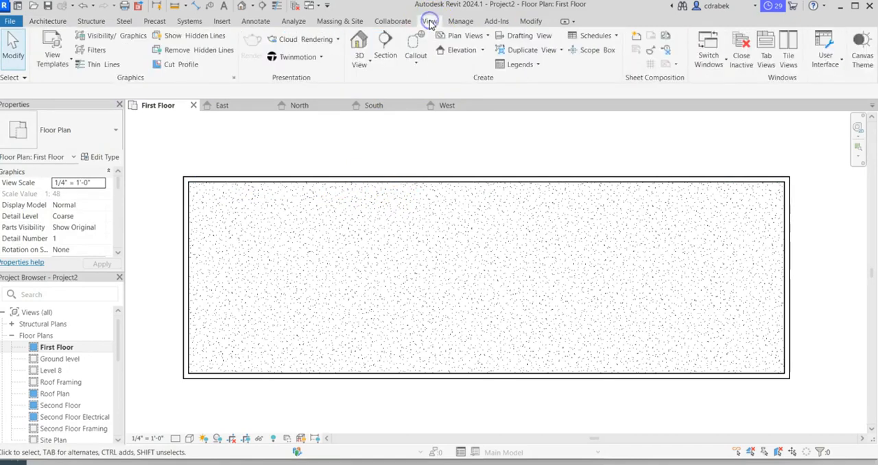
pyautogui.click(357, 45)
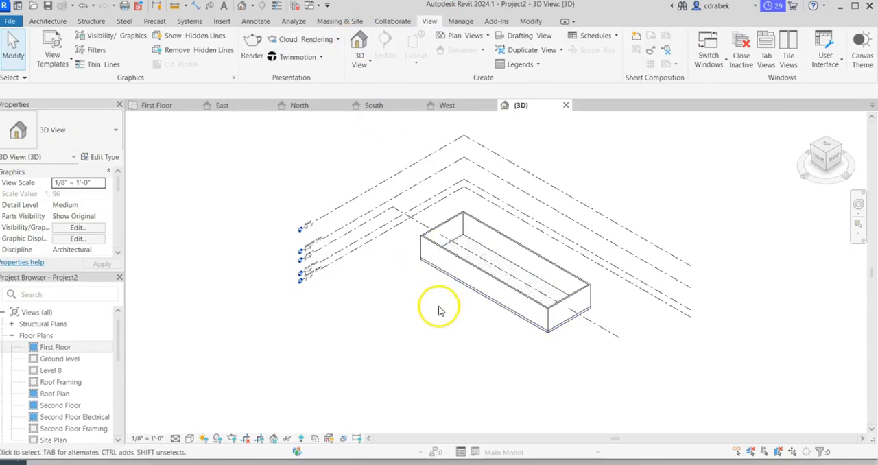
pyautogui.scroll(5, 440, 310)
pyautogui.scroll(2, 275, 304)
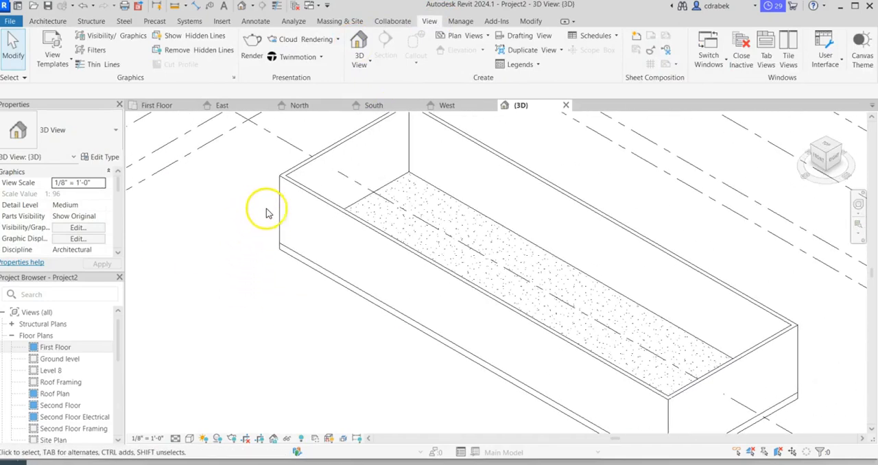
# - Examine the long front wall's constraints and base edge, and view the building from the back-right corner
pyautogui.click(308, 198)
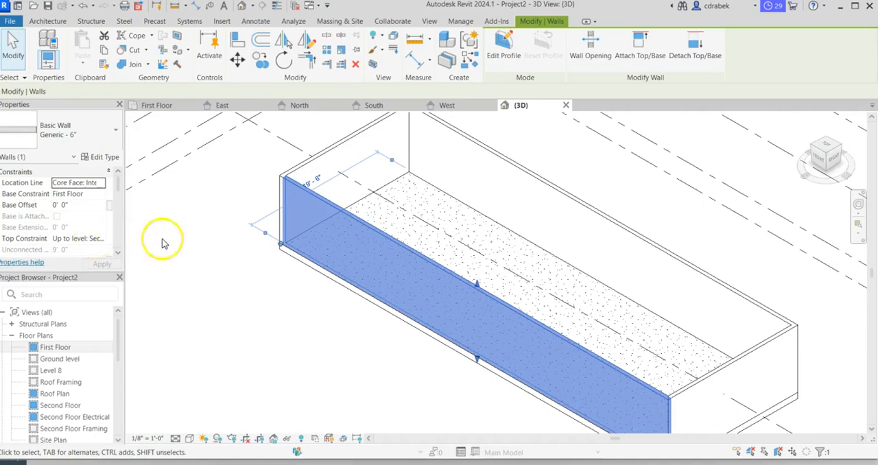
pyautogui.moveTo(321, 310); pyautogui.dragTo(287, 251, button='middle')
pyautogui.scroll(1, 288, 251)
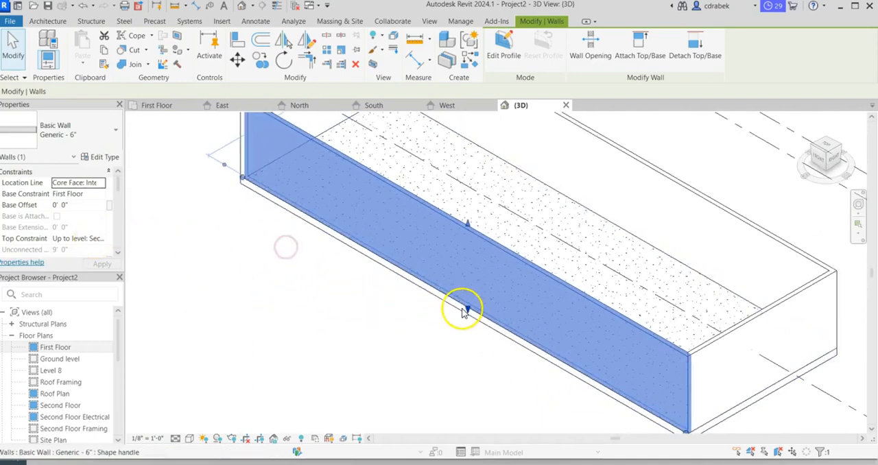
pyautogui.scroll(-3, 469, 307)
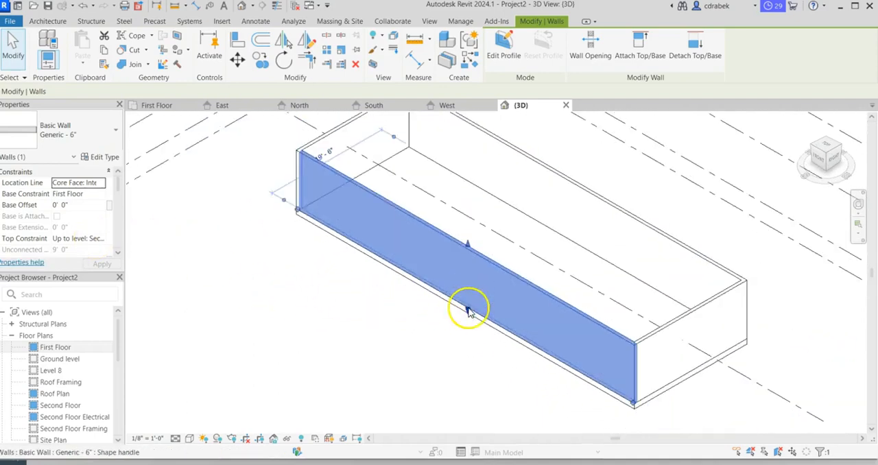
pyautogui.click(837, 146)
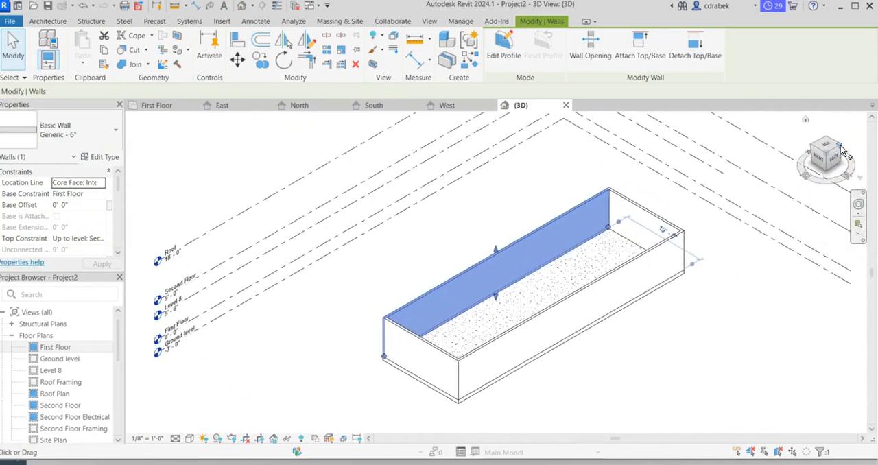
pyautogui.click(649, 332)
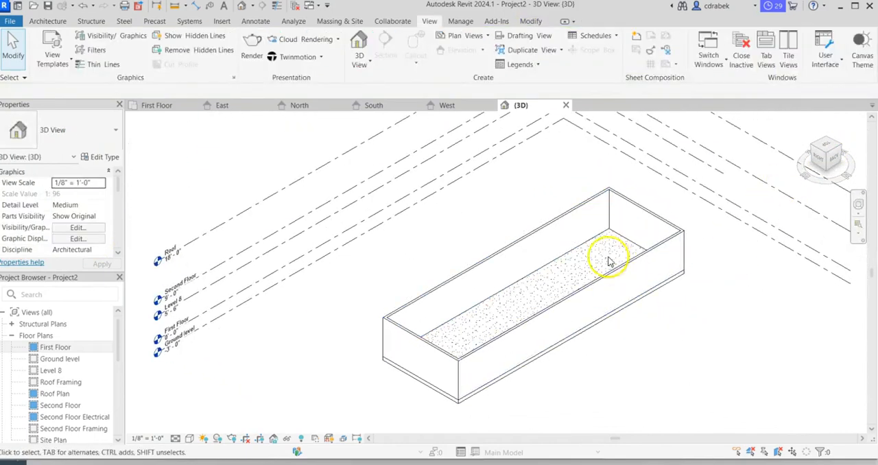